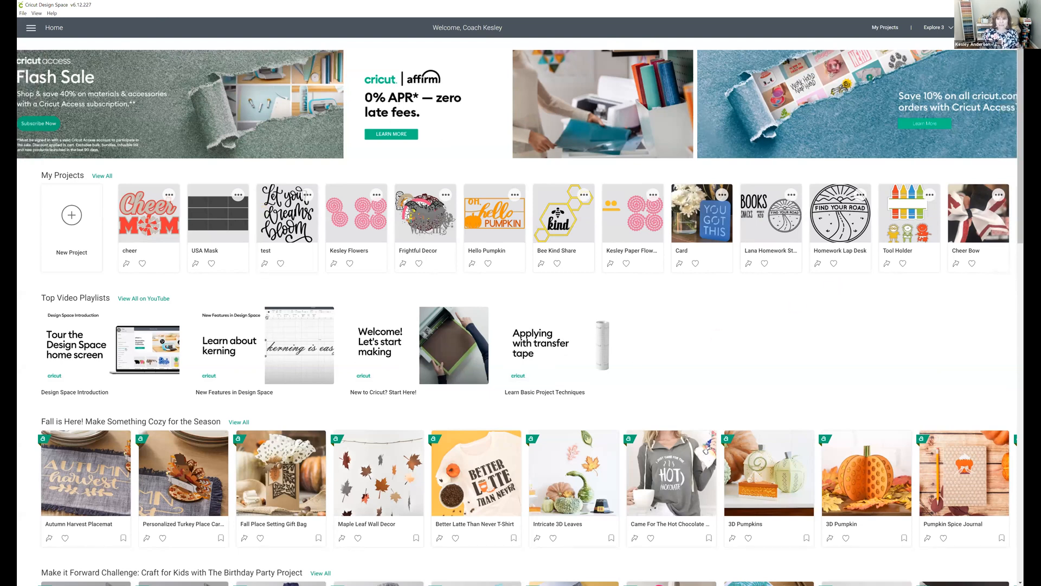
# Step: Return to the canvas with the unsaved project kept and move the Hello Pumpkin lettering to about X 11.18, Y 4.9 inches
pyautogui.click(991, 27)
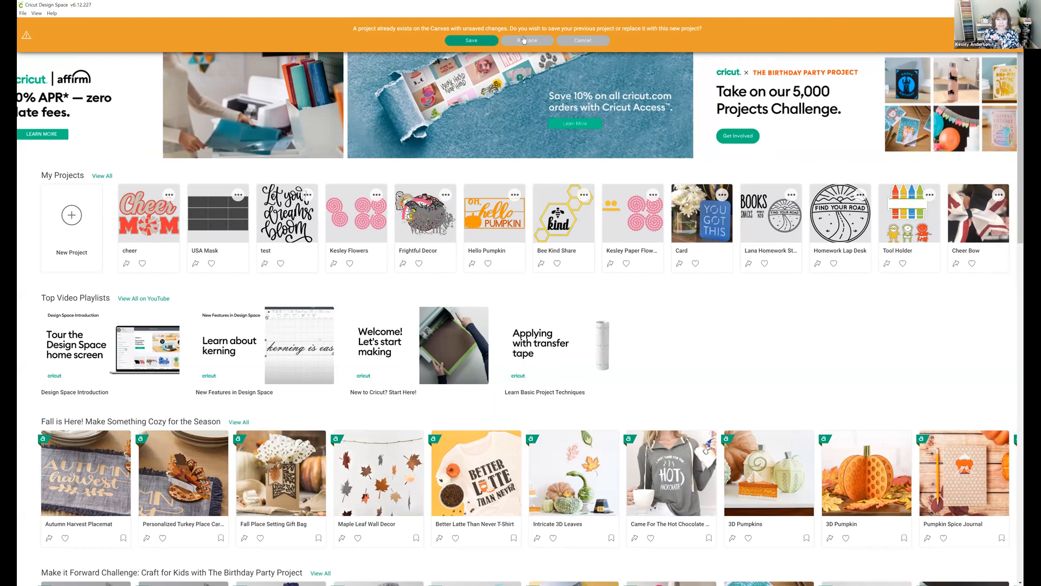
pyautogui.click(584, 40)
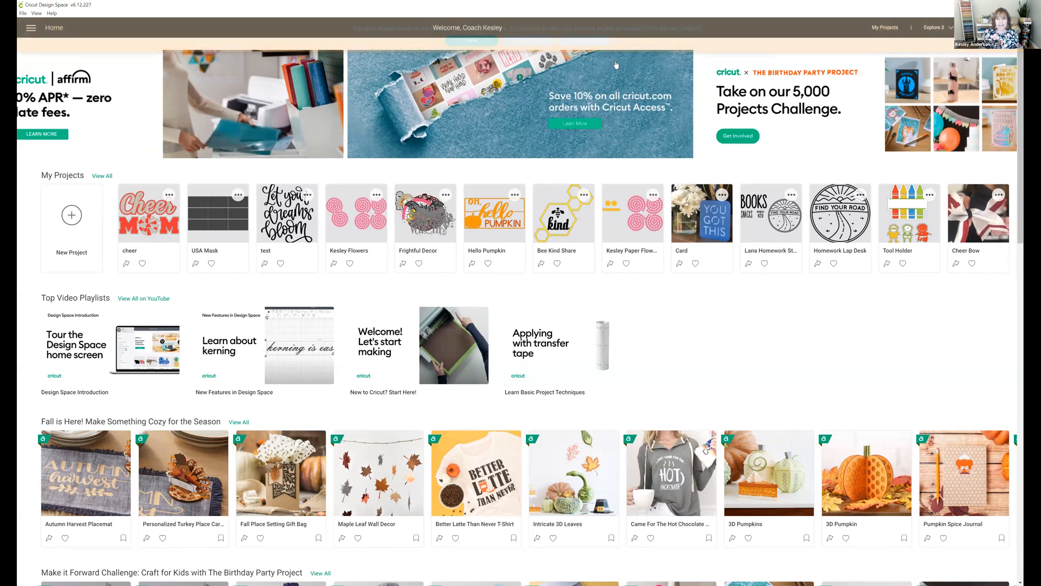
pyautogui.click(30, 27)
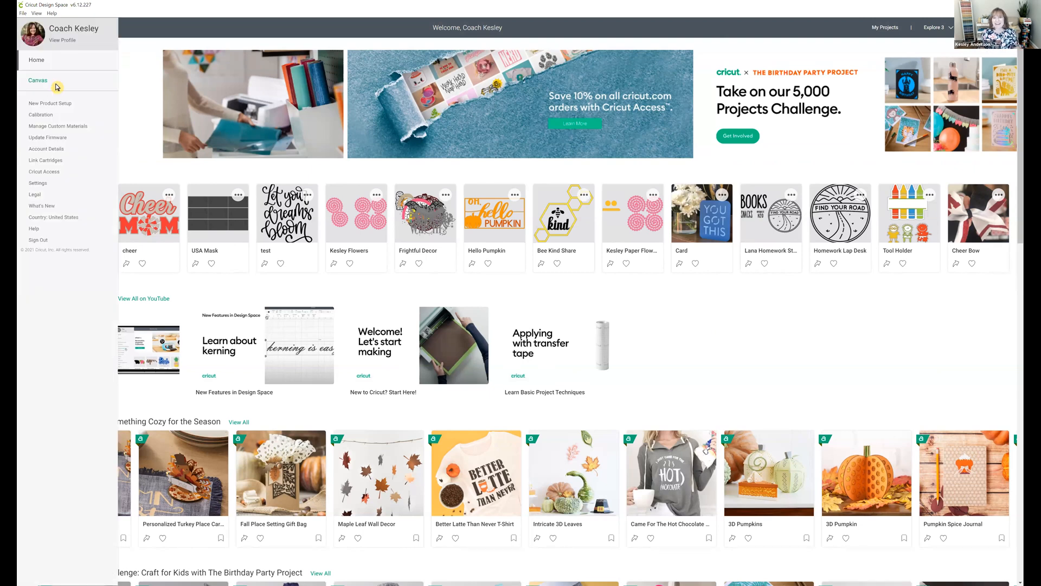
pyautogui.click(53, 87)
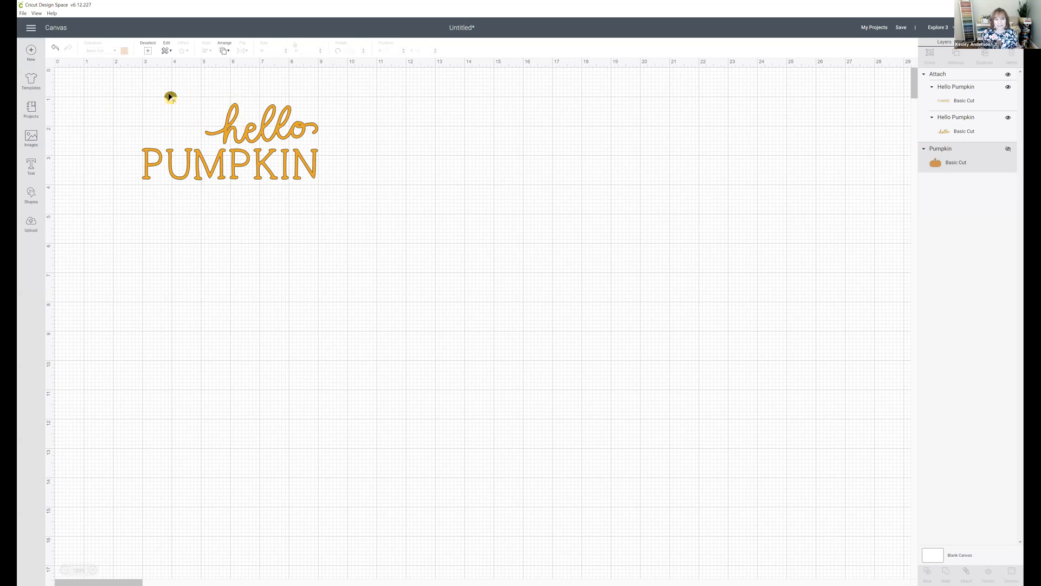
pyautogui.moveTo(274, 169); pyautogui.dragTo(513, 275)
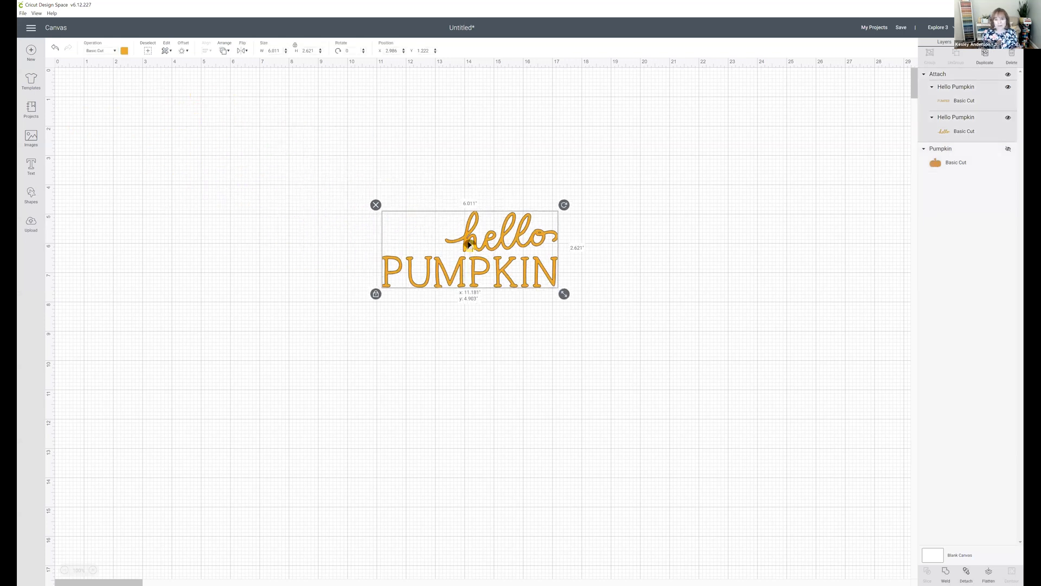
# Step: Open the image library, switch from the recently added category to all images, and search for "pumpkin"
pyautogui.click(34, 138)
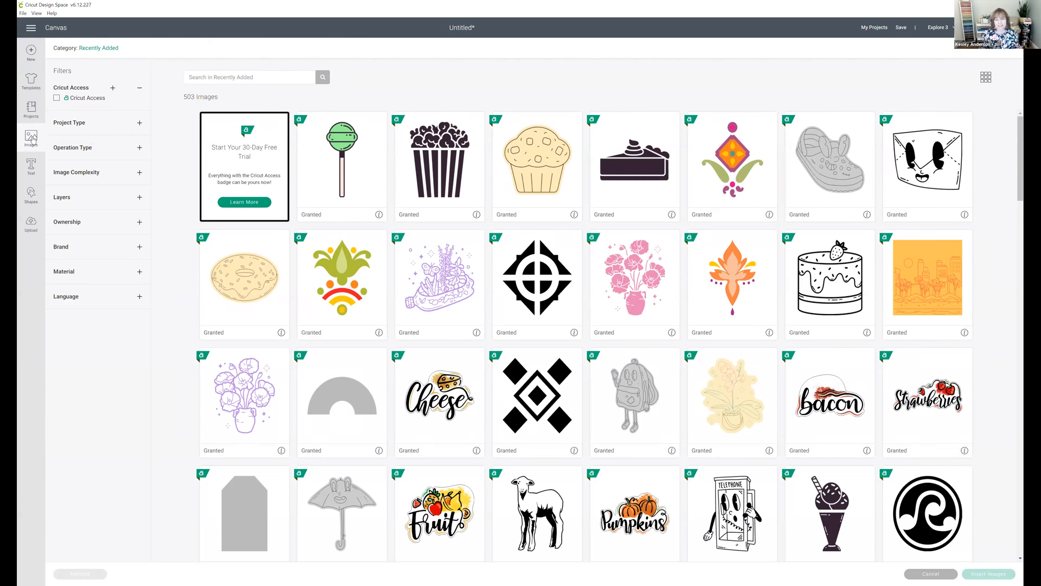
pyautogui.click(92, 49)
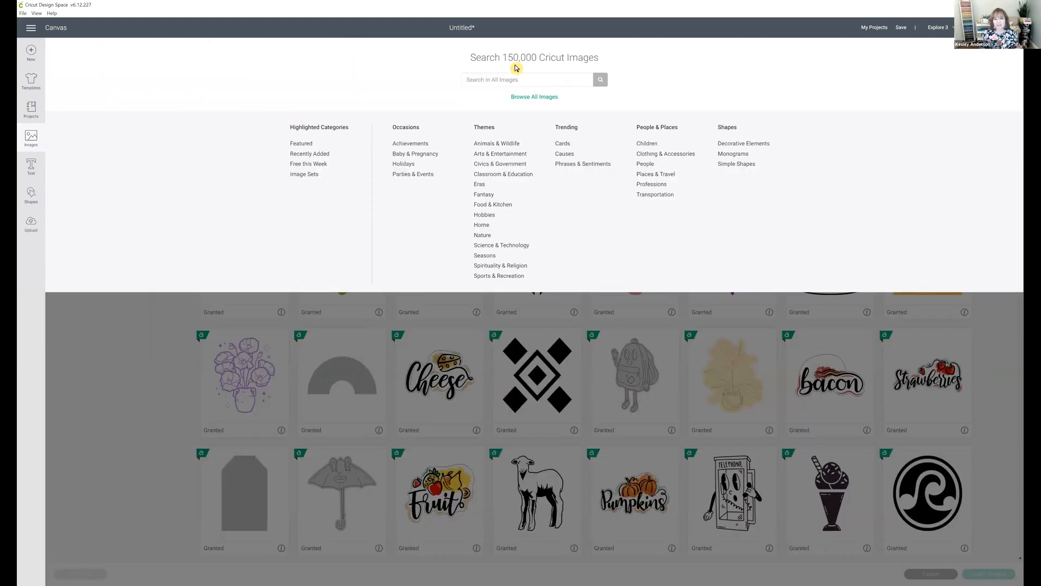
pyautogui.click(548, 82)
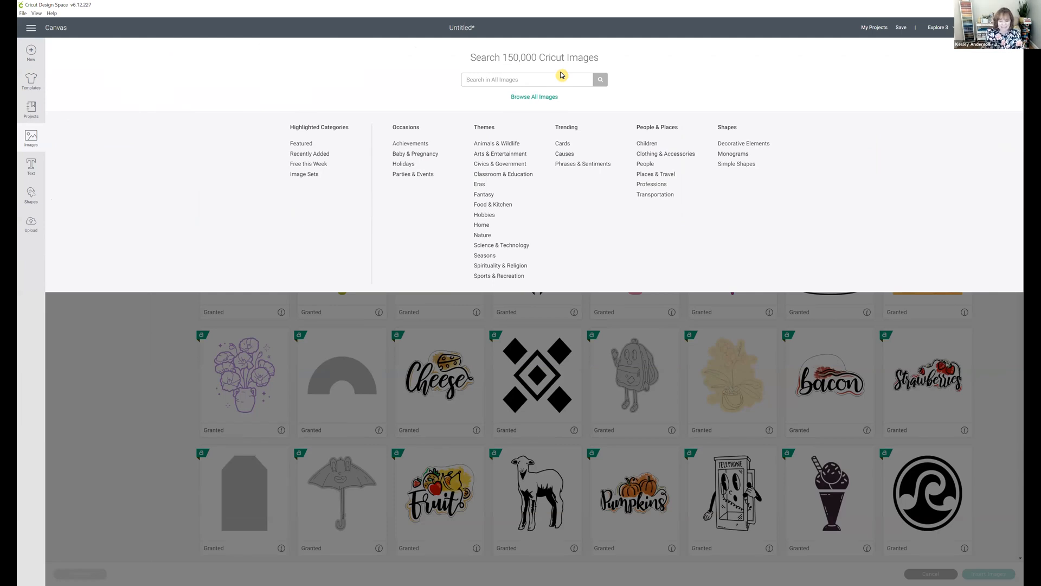
pyautogui.write('pumpkin')
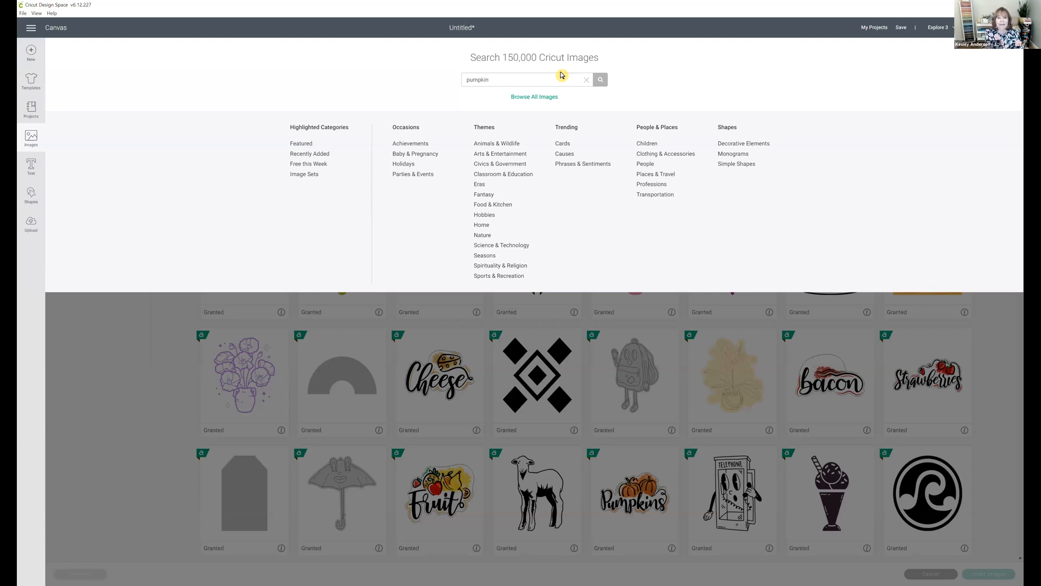
pyautogui.press('Return')
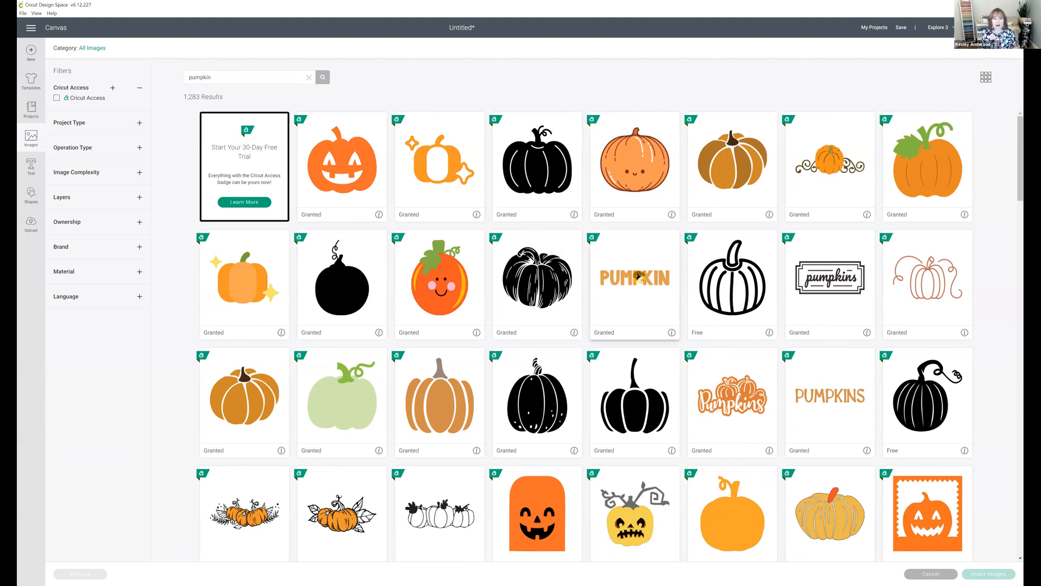
# Step: Browse the pumpkin image results for a pumpkin that suits the Hello Pumpkin lettering
pyautogui.scroll(-5, 638, 276)
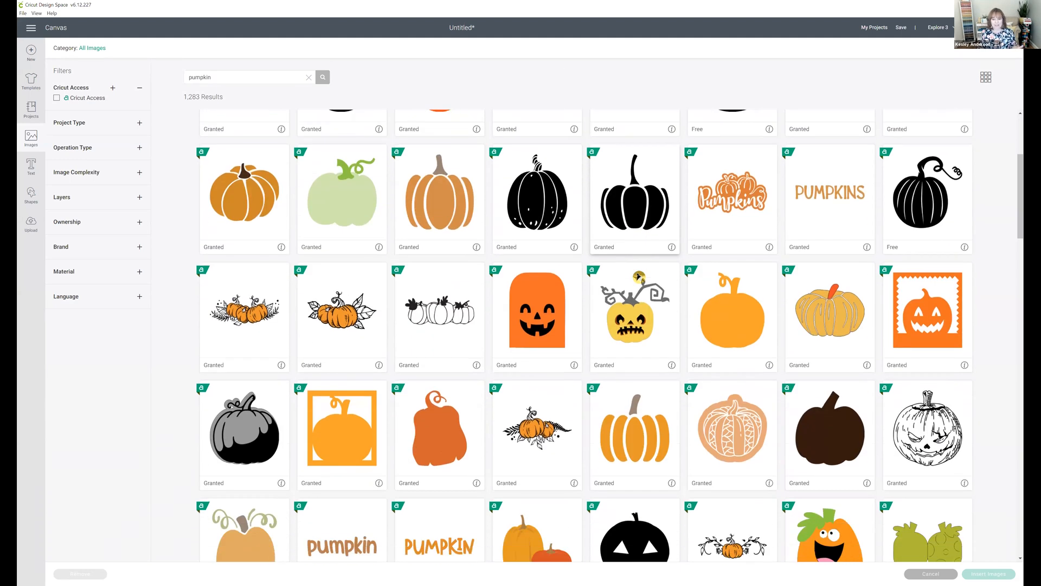
pyautogui.scroll(-5, 638, 276)
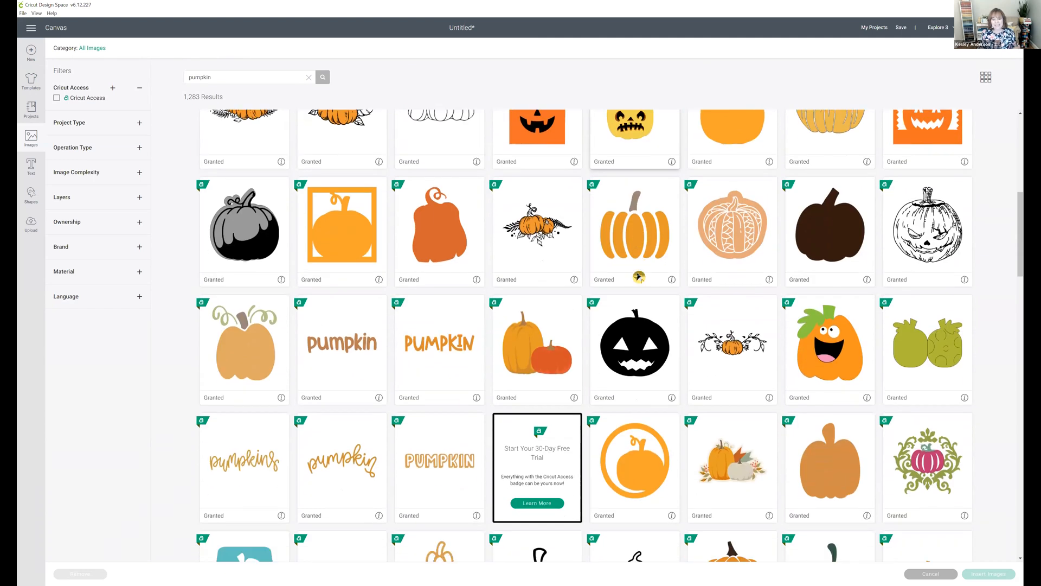
pyautogui.scroll(-4, 638, 277)
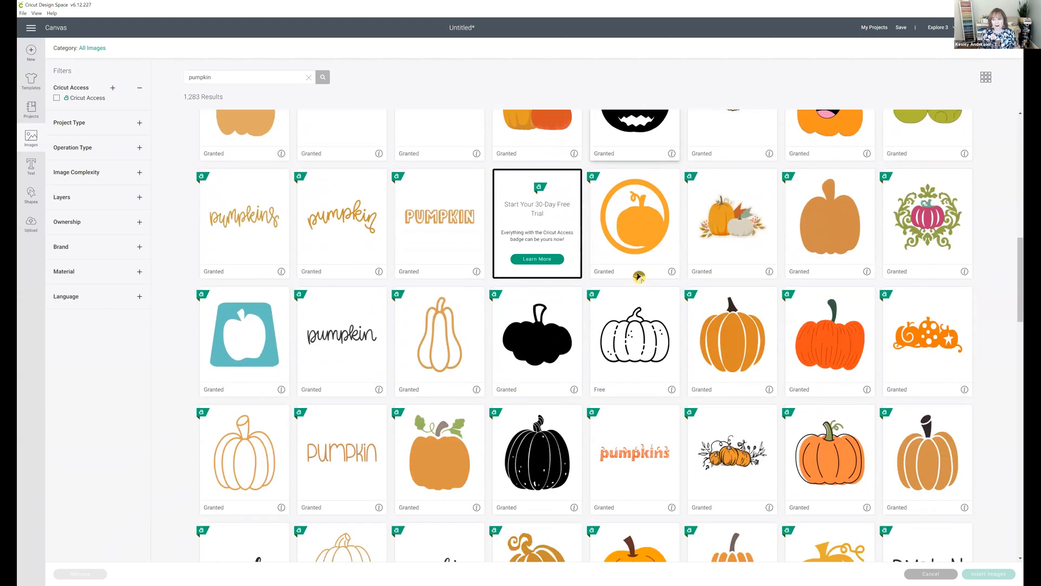
pyautogui.scroll(-2, 639, 278)
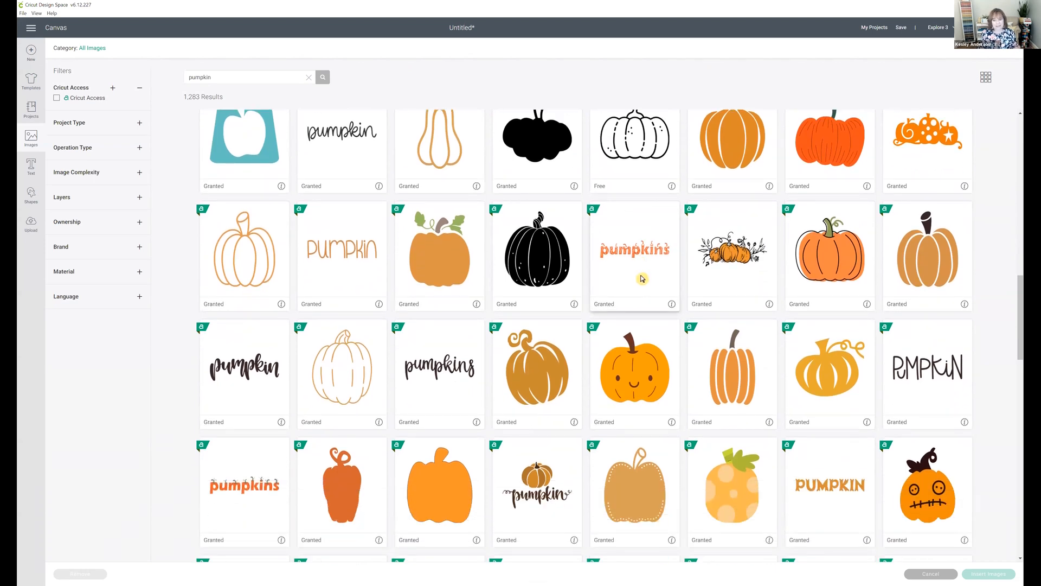
pyautogui.scroll(-5, 640, 286)
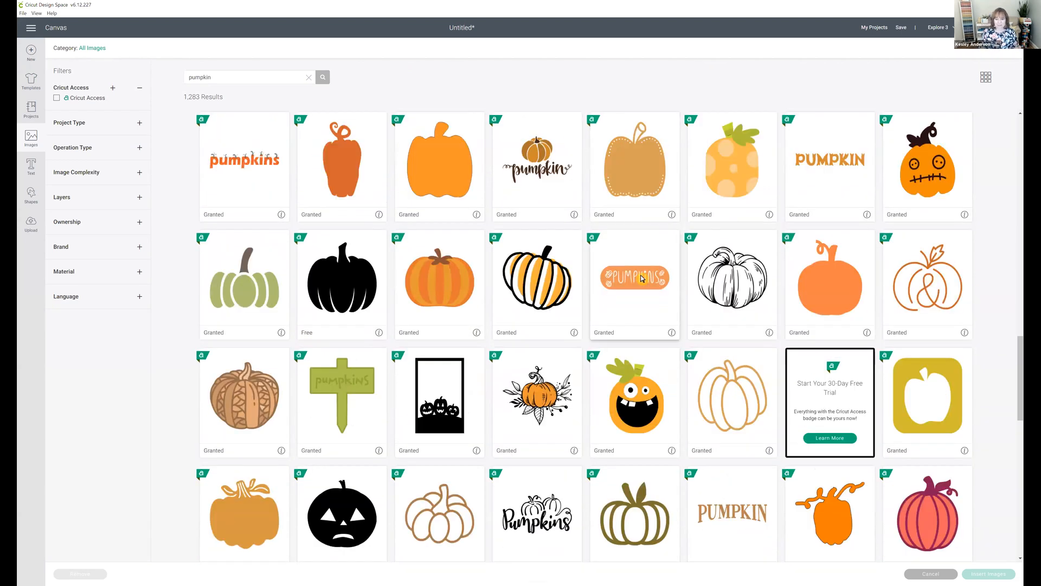
pyautogui.scroll(-3, 641, 279)
pyautogui.scroll(3, 642, 279)
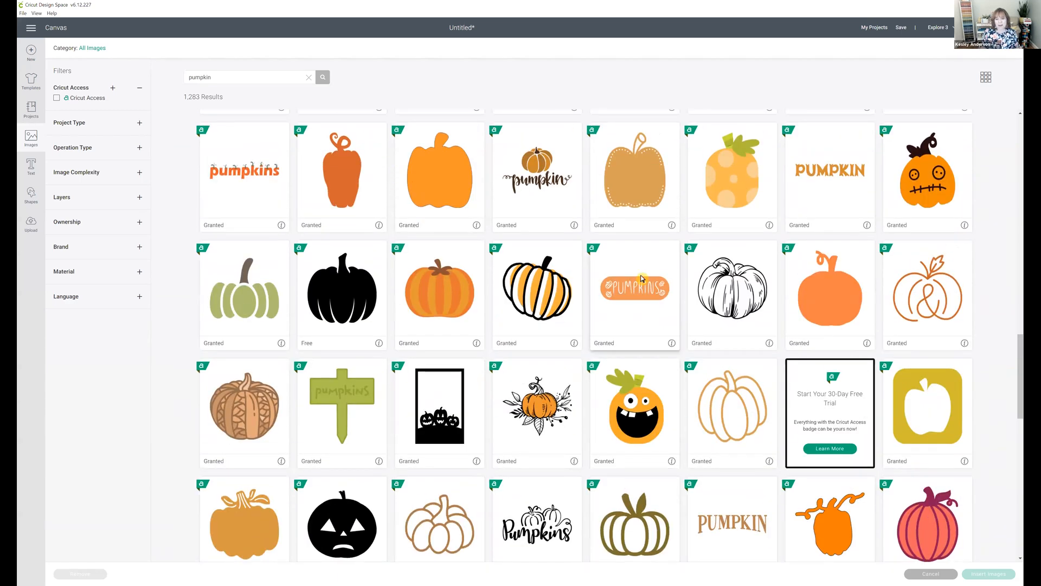
pyautogui.scroll(8, 642, 279)
pyautogui.scroll(6, 642, 279)
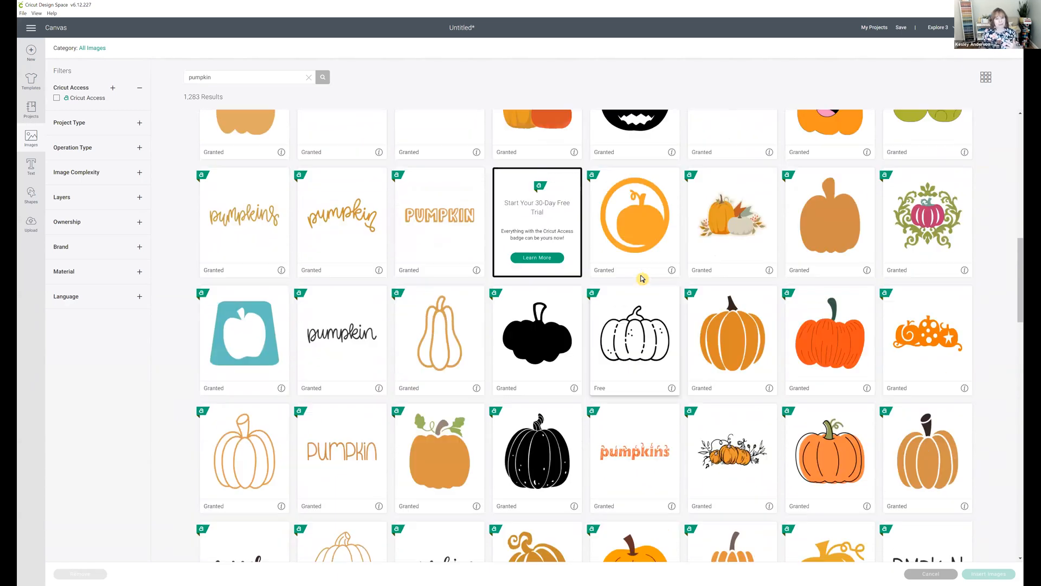
pyautogui.scroll(2, 641, 279)
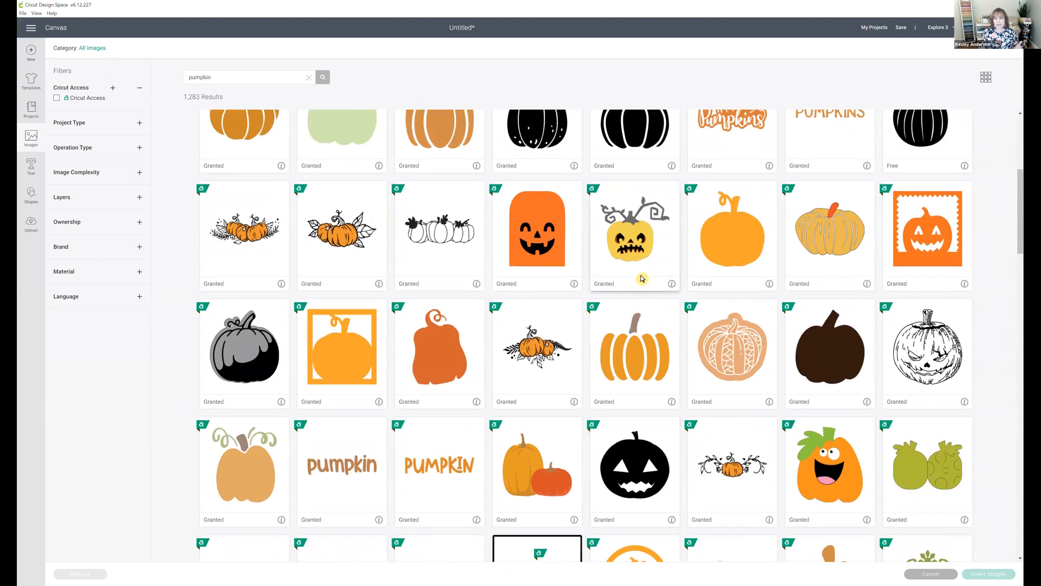
pyautogui.scroll(3, 637, 287)
pyautogui.scroll(2, 636, 302)
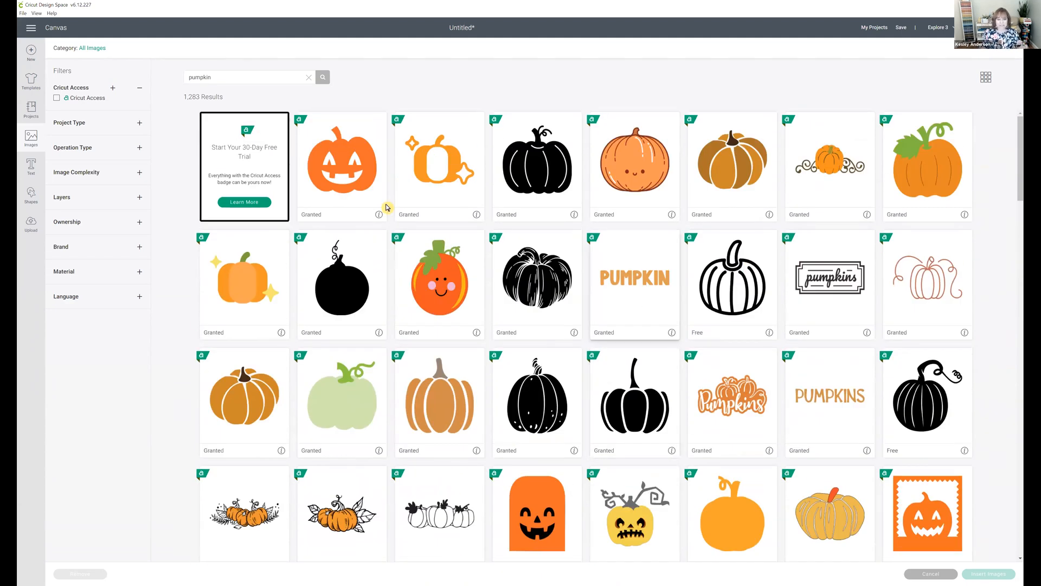
# Step: Search the image library for "cute pumpkin" and insert the ribbed orange pumpkin with the tall stem onto the canvas
pyautogui.moveTo(237, 80); pyautogui.dragTo(160, 80)
pyautogui.write('cute')
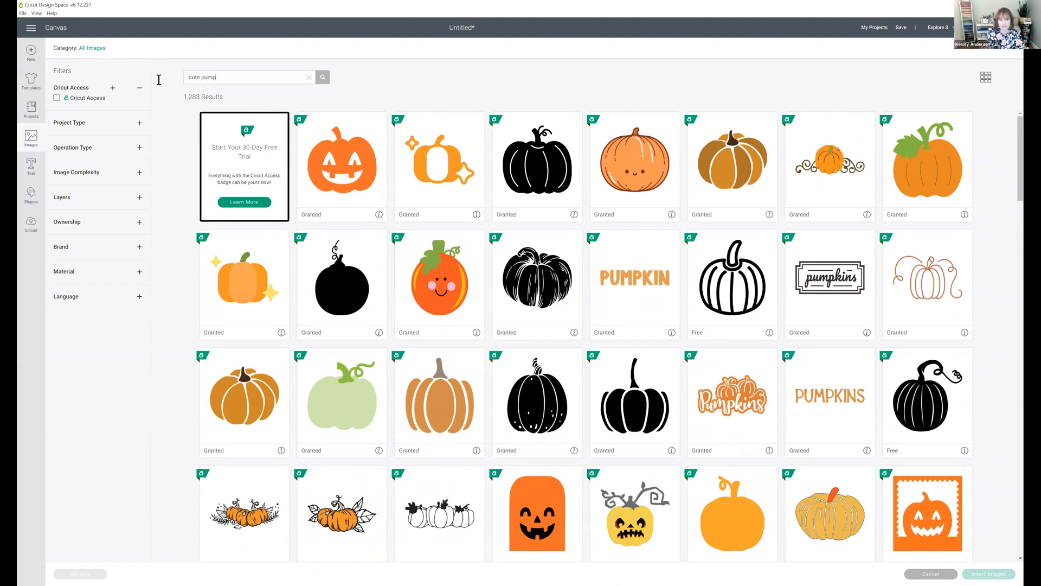
pyautogui.press('Return')
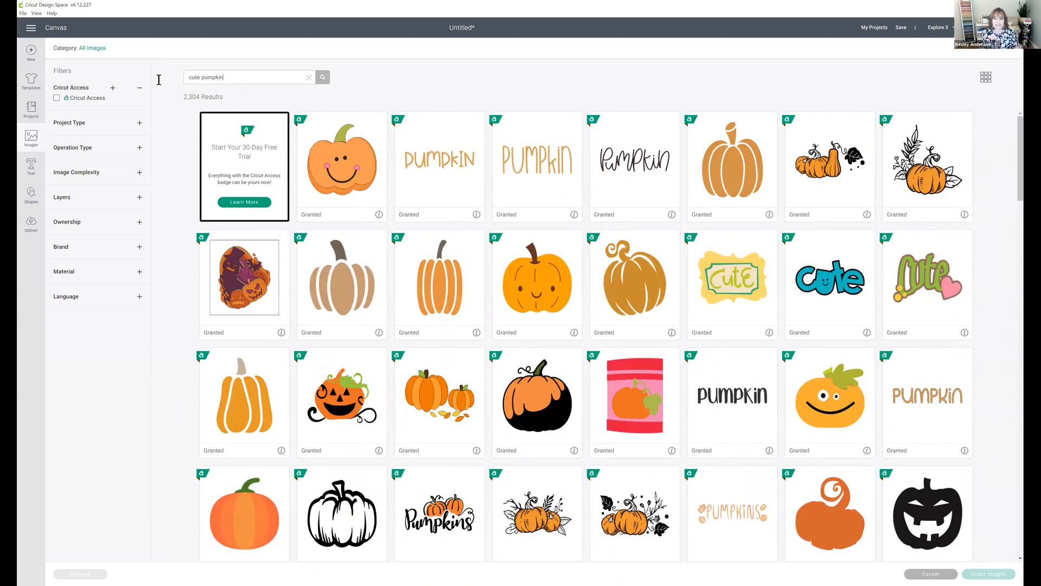
pyautogui.click(733, 170)
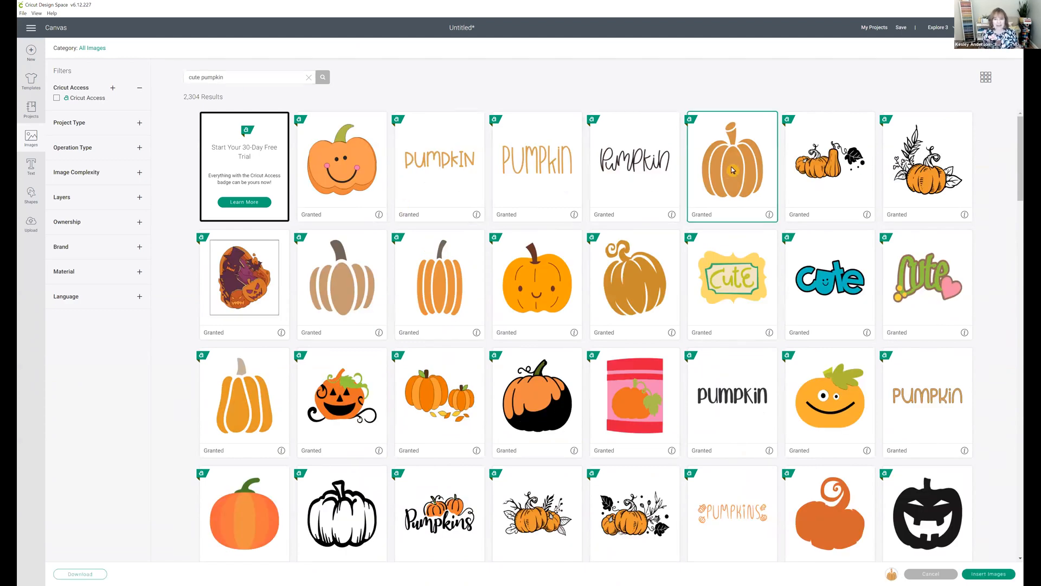
pyautogui.click(981, 576)
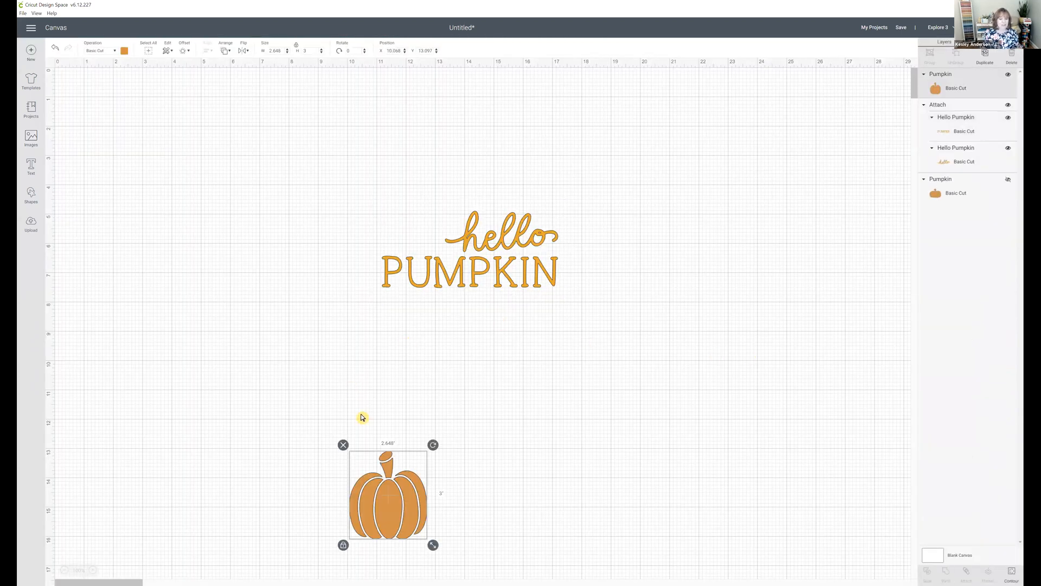
# Step: Place the pumpkin beside "hello" above "PUMPKIN" and resize it with unlocked proportions to about 2.07 by 1.76 inches
pyautogui.moveTo(384, 461); pyautogui.dragTo(404, 145)
pyautogui.moveTo(451, 232); pyautogui.dragTo(450, 236)
pyautogui.click(454, 239)
pyautogui.click(421, 212)
pyautogui.click(357, 237)
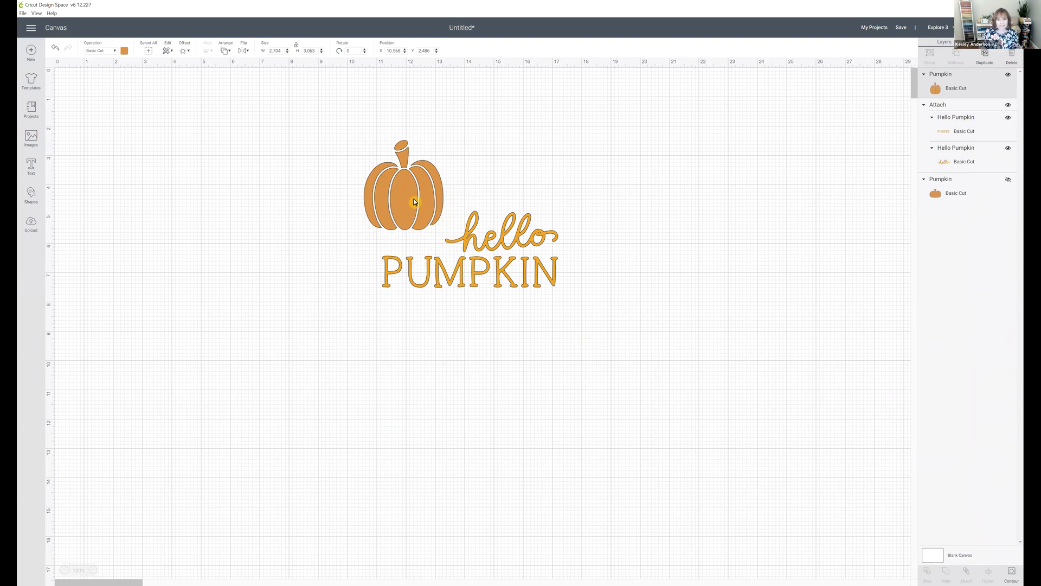
pyautogui.moveTo(384, 169); pyautogui.dragTo(362, 181)
pyautogui.moveTo(426, 245)
pyautogui.mouseDown()
pyautogui.moveTo(432, 218)
pyautogui.moveTo(394, 242)
pyautogui.moveTo(438, 244)
pyautogui.moveTo(412, 230)
pyautogui.moveTo(438, 245)
pyautogui.moveTo(426, 240)
pyautogui.mouseUp()
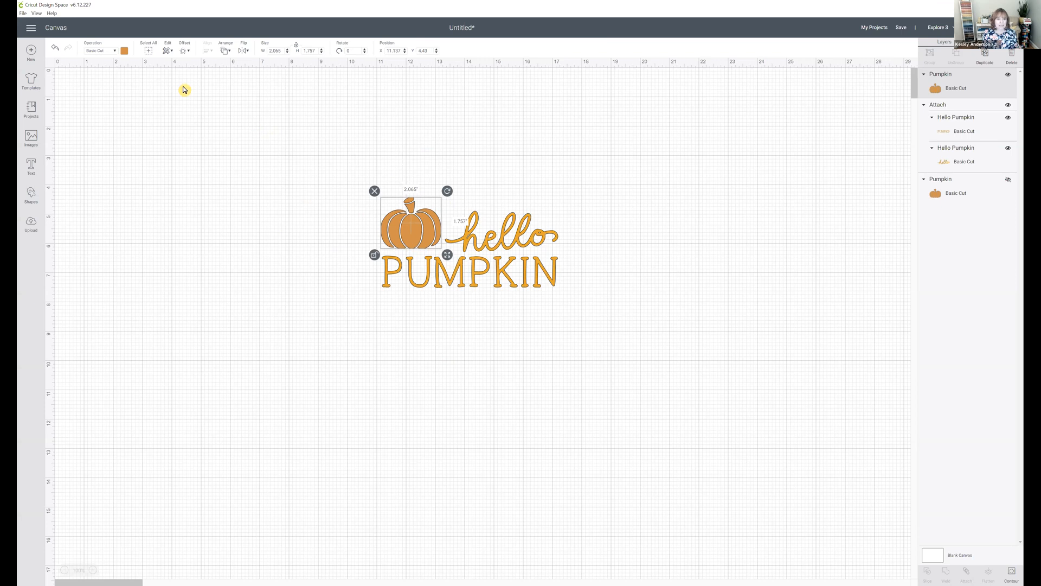
# Step: Recolor the inserted pumpkin to the lettering's golden orange, and change it to the bright red-orange swatch instead
pyautogui.click(125, 51)
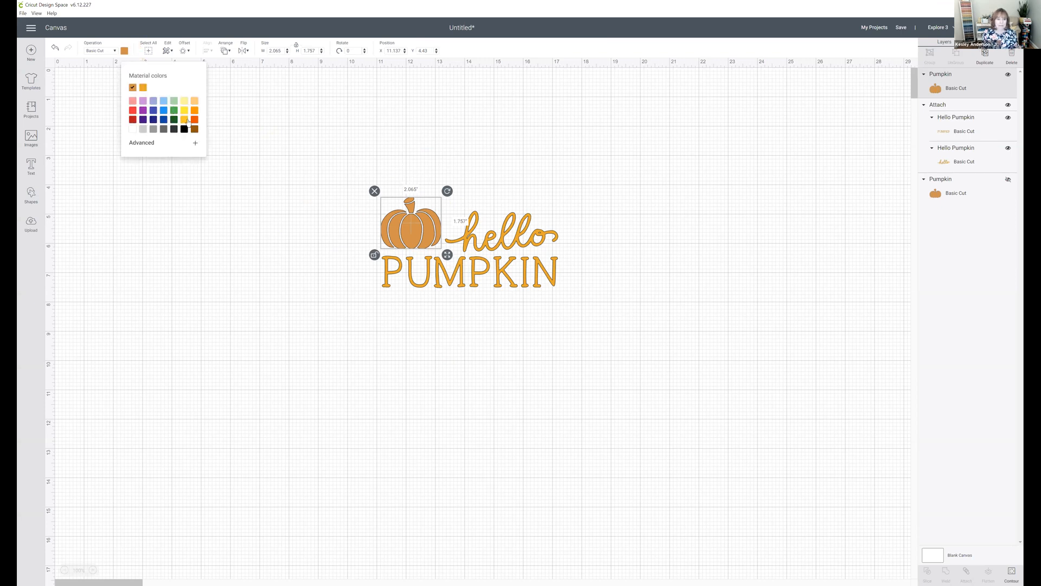
pyautogui.click(143, 88)
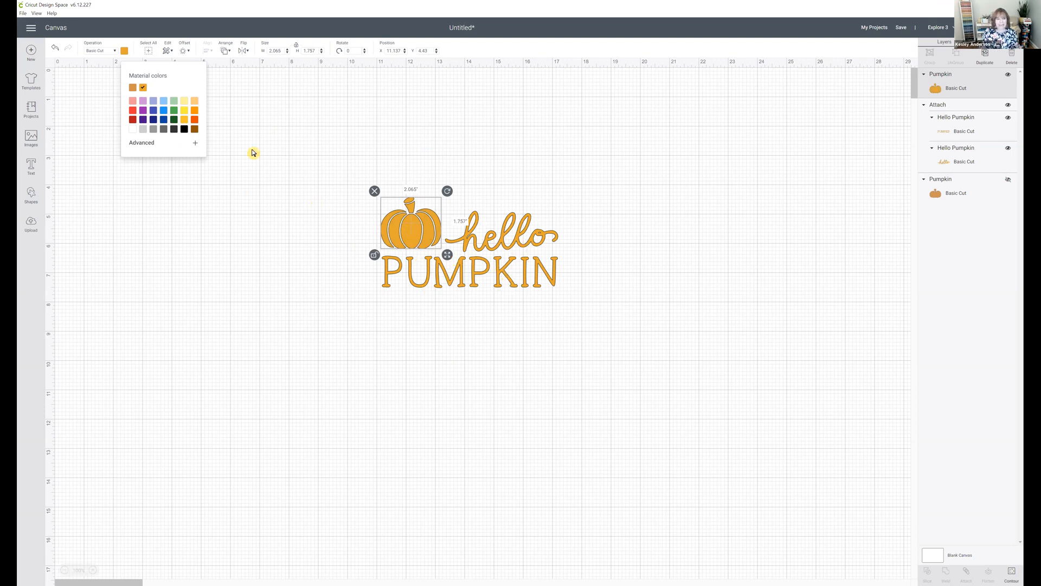
pyautogui.click(195, 121)
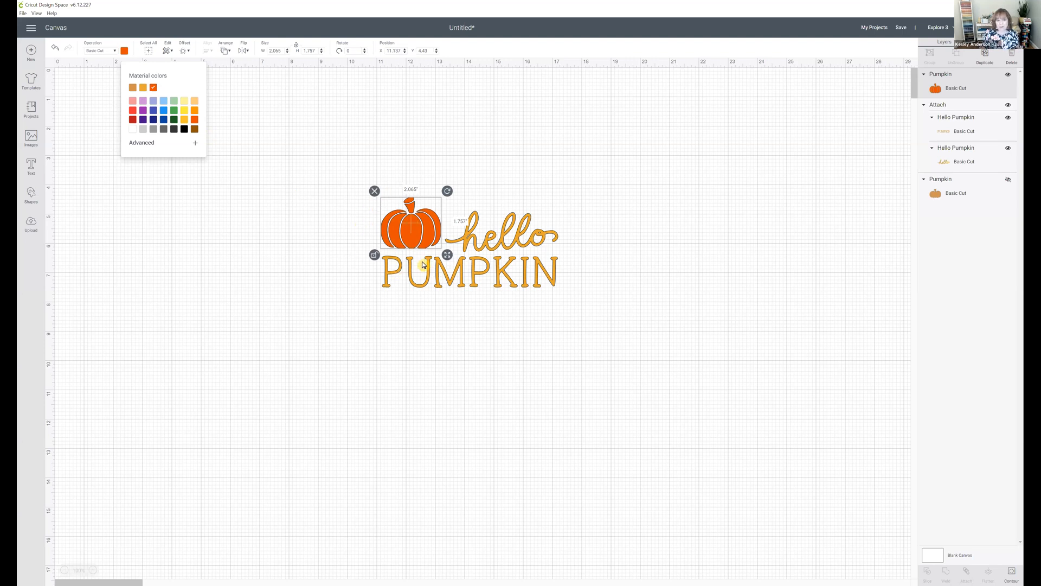
pyautogui.click(588, 252)
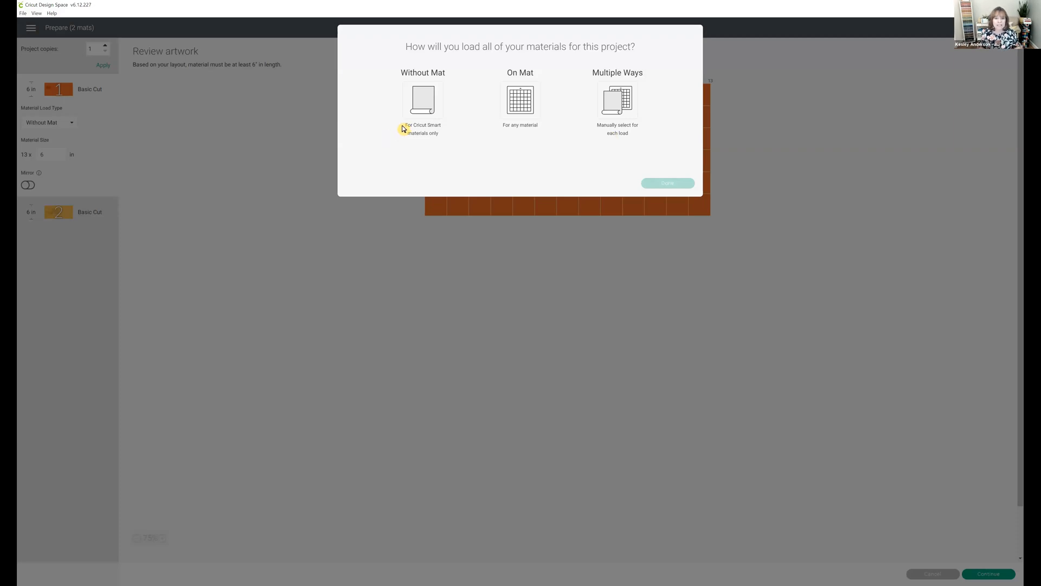
# Step: Set all materials of the project to load without a mat and continue from the artwork review to the make stage
pyautogui.click(418, 103)
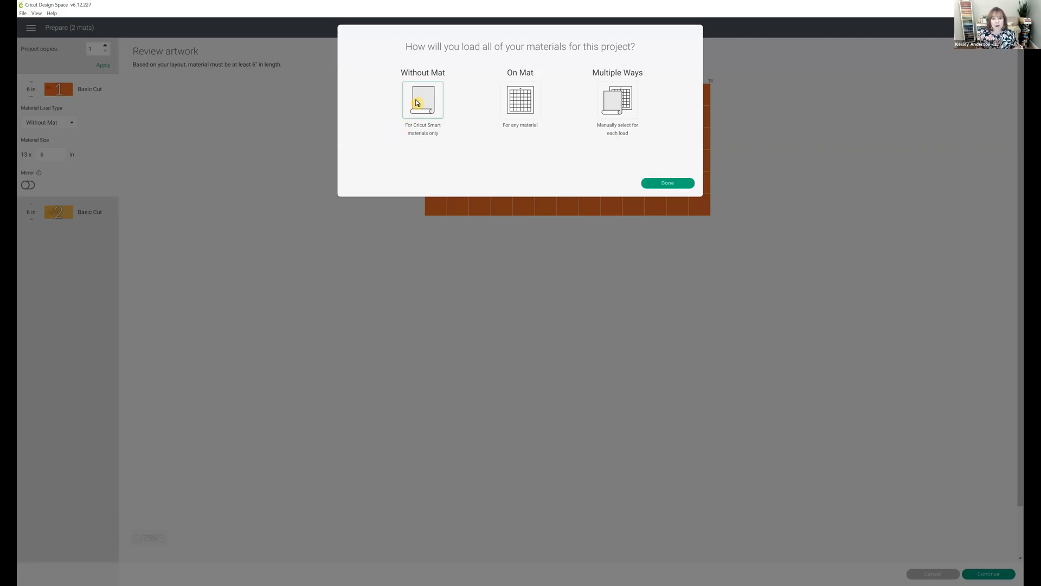
pyautogui.click(668, 182)
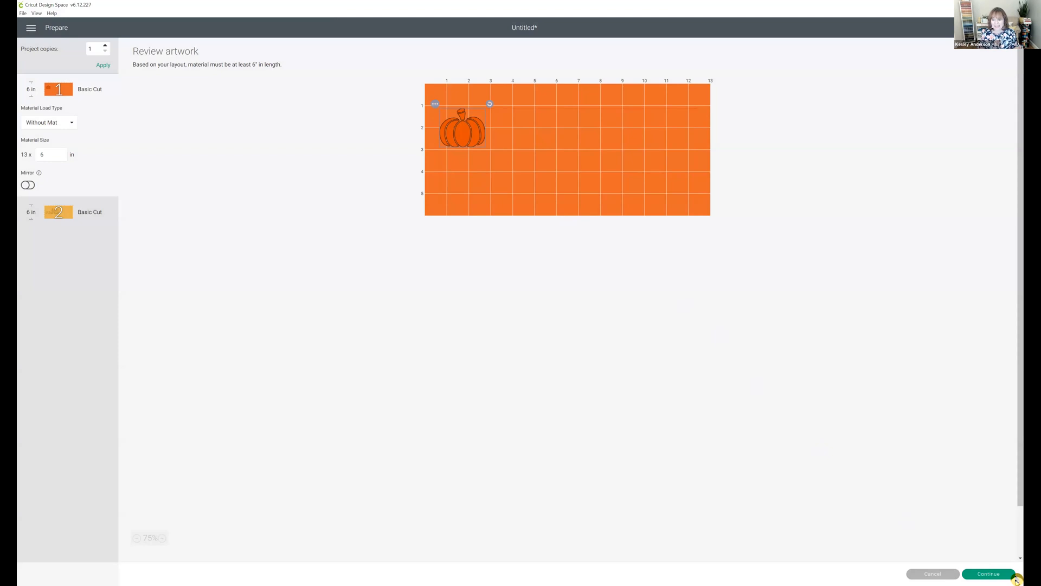
pyautogui.click(990, 573)
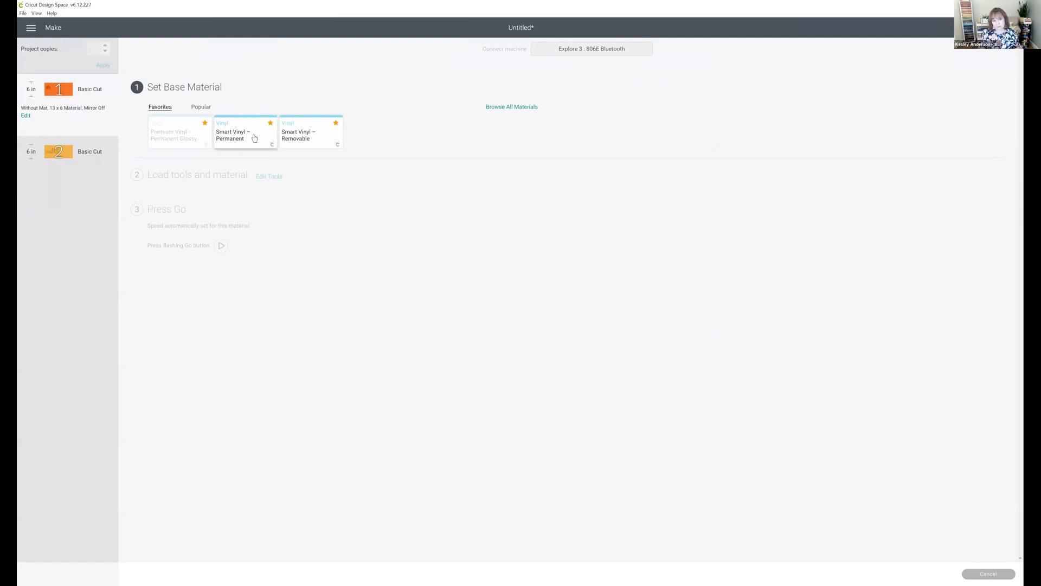
# Step: Look through the compatible materials, close the list, and choose Smart Vinyl – Permanent as the base material
pyautogui.click(507, 107)
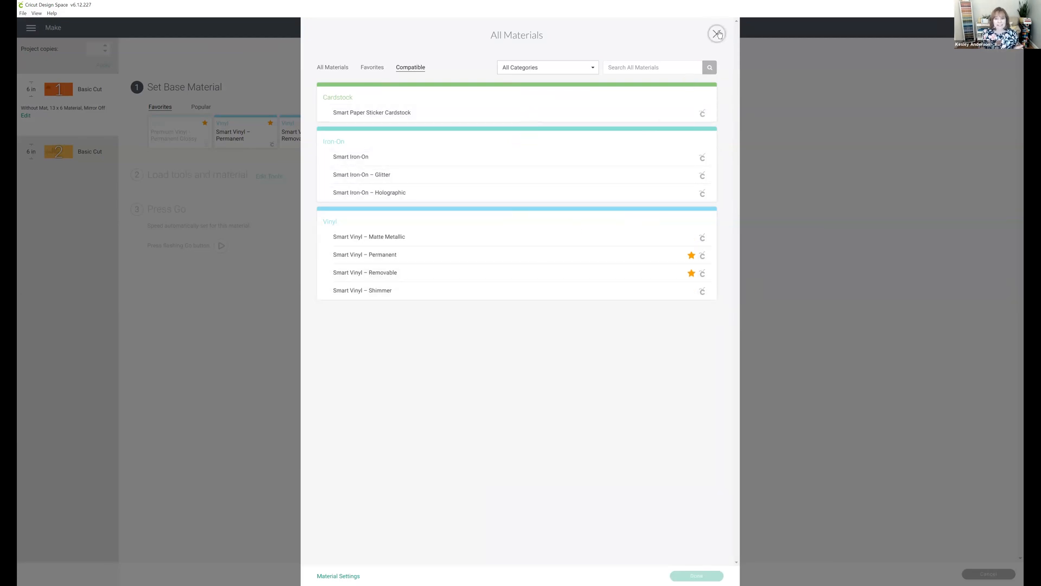
pyautogui.click(717, 34)
pyautogui.click(254, 133)
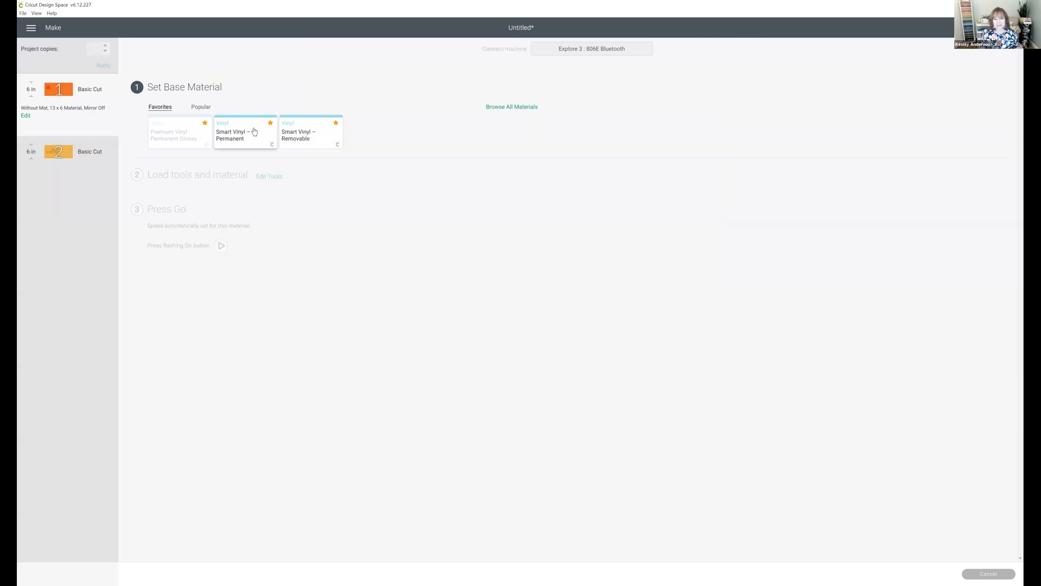